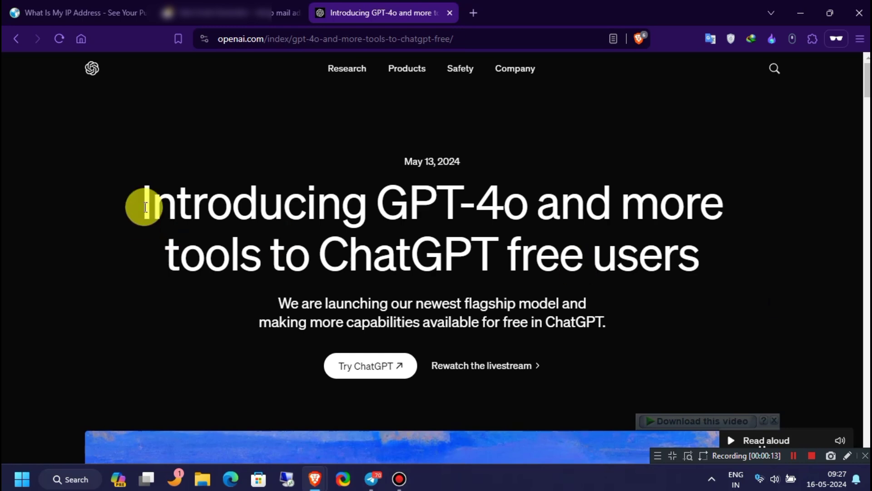
Read the May 13, 2024 'Introducing GPT-4o and more tools to ChatGPT free users' announcement headline
left_click_drag(142, 204, 735, 267)
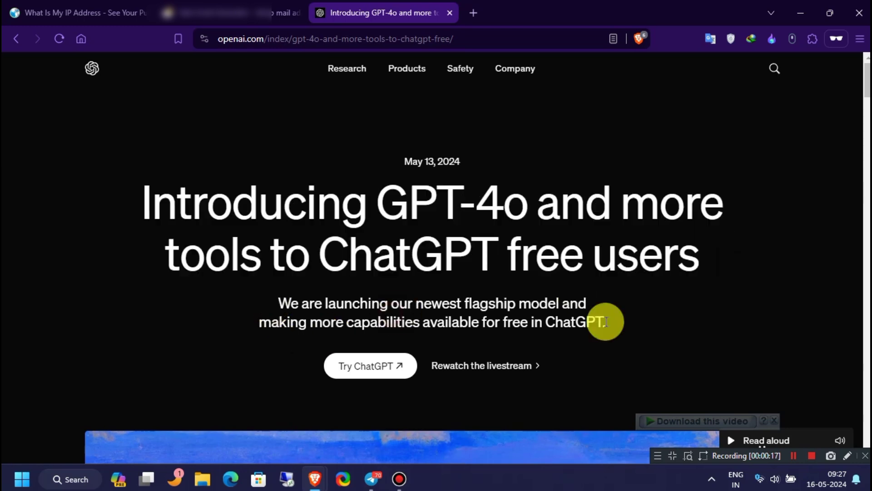
left_click(691, 314)
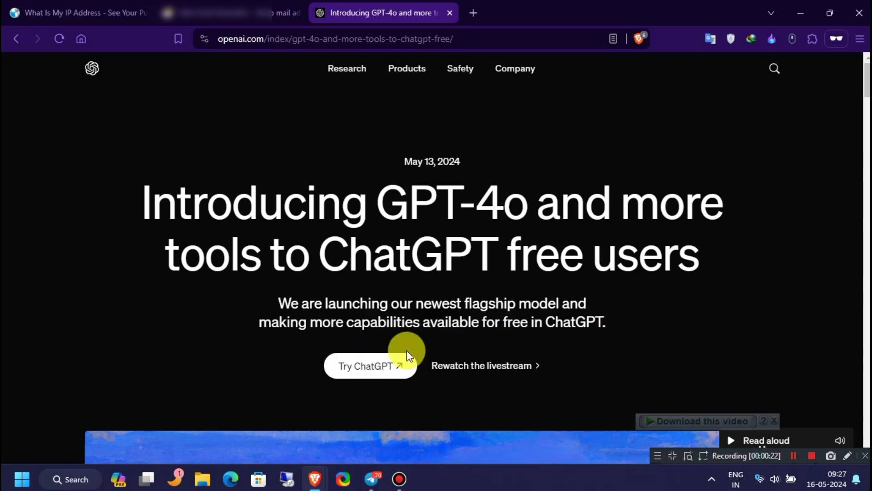
Confirm on WhatIsMyIPAddress that the IP is in California, United States, then return to the announcement
left_click(95, 6)
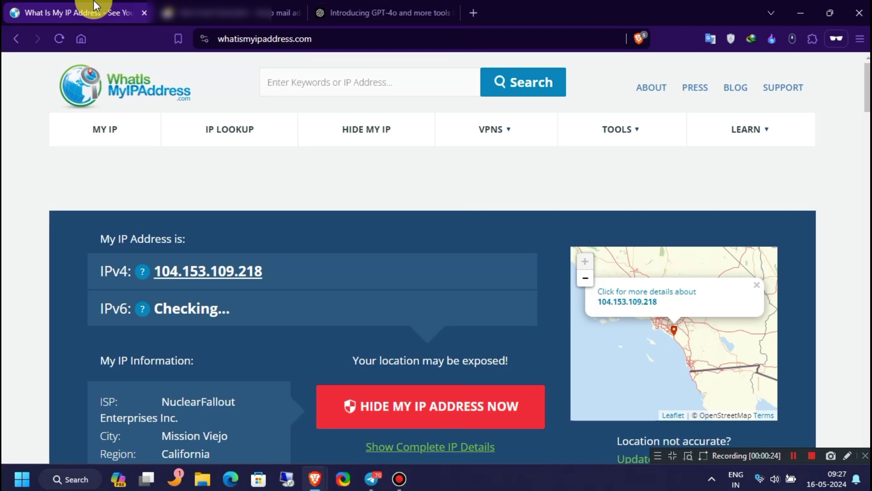
scroll(168, 201, "down", 4)
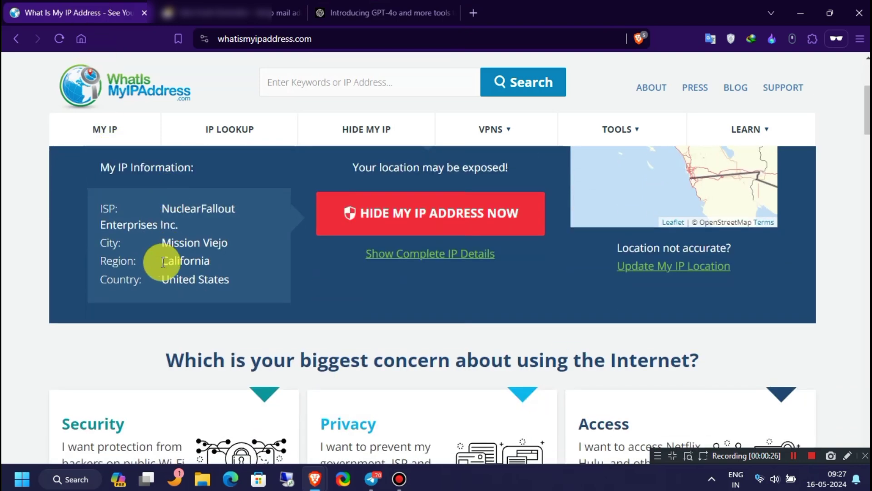
left_click_drag(102, 278, 230, 285)
left_click(257, 283)
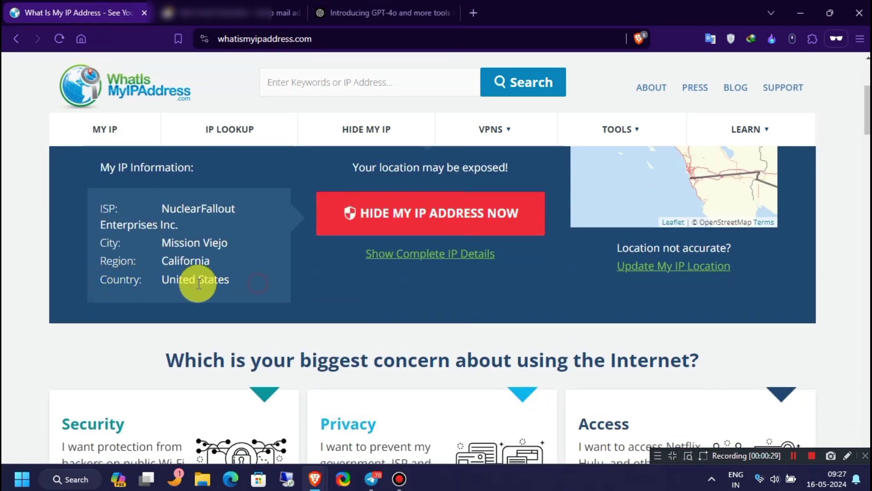
left_click_drag(105, 279, 237, 290)
left_click(237, 290)
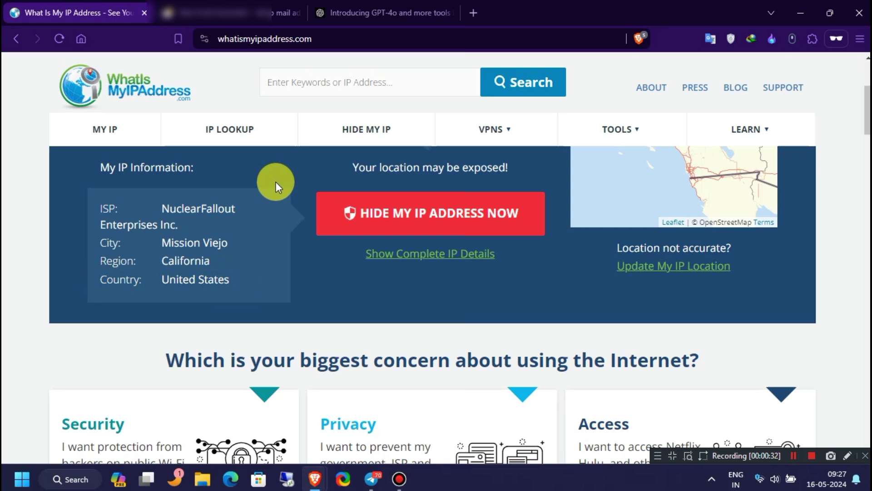
key("ctrl+shift+Tab")
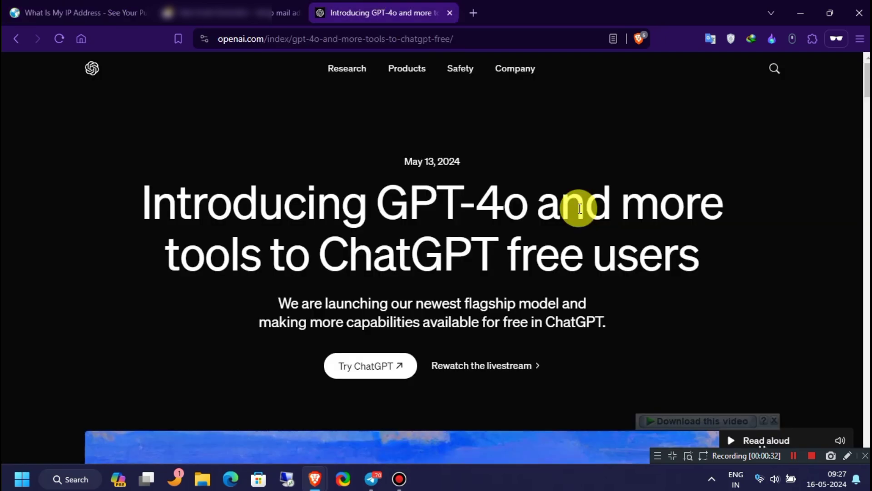
Open free ChatGPT 3.5, check that GPT-4 requires ChatGPT Plus, and reach the Create an account page
left_click(408, 370)
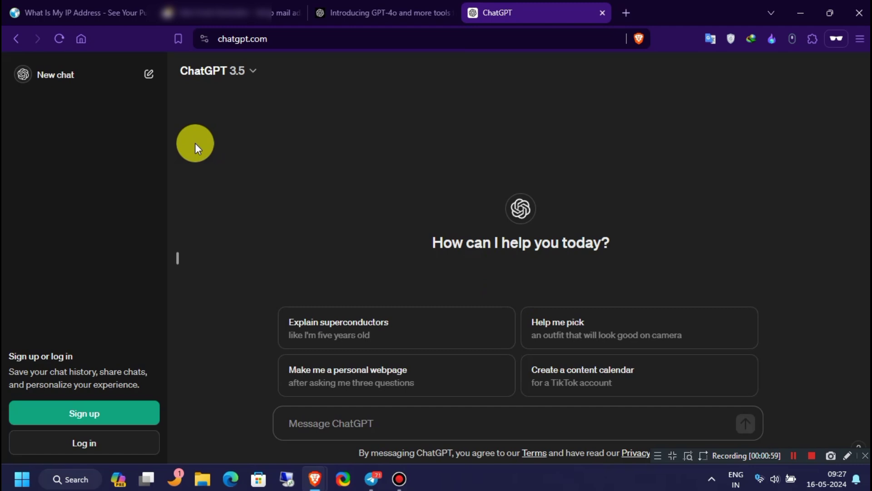
left_click(252, 73)
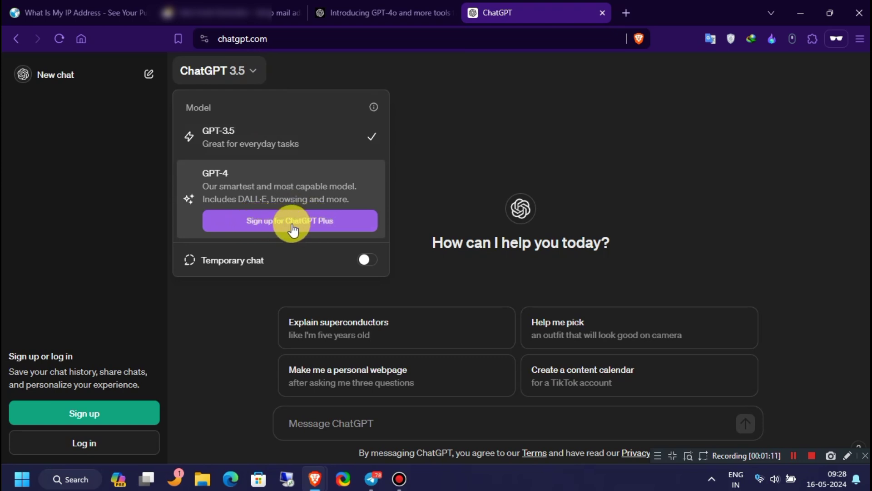
key("Escape")
key("F5")
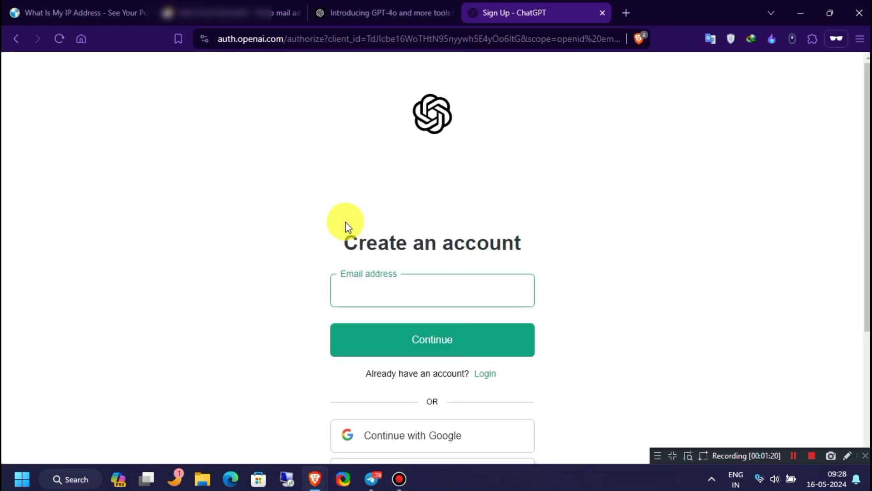
Register a new account with the temporary e-mail address and a 12+ character password
right_click(414, 288)
left_click(441, 189)
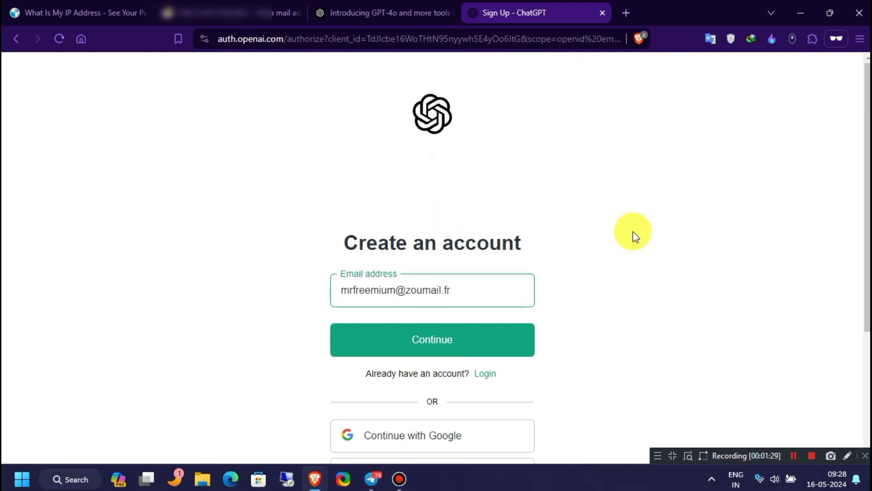
left_click(487, 349)
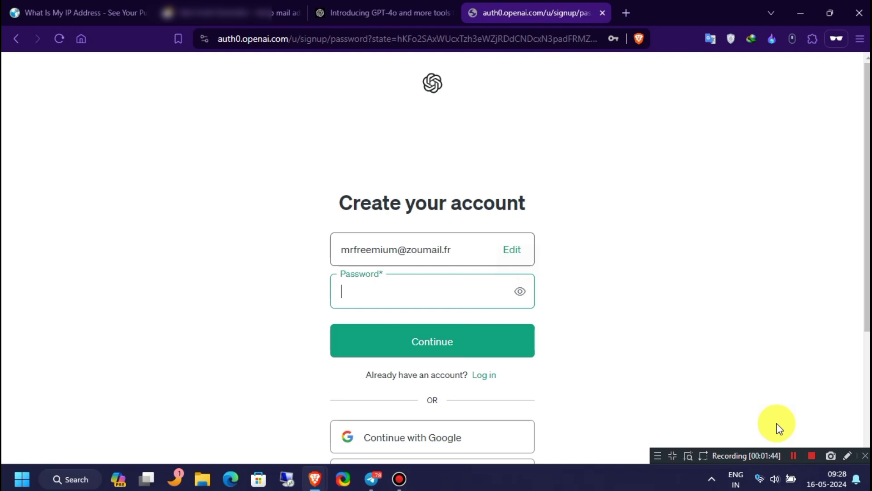
key("ctrl+v")
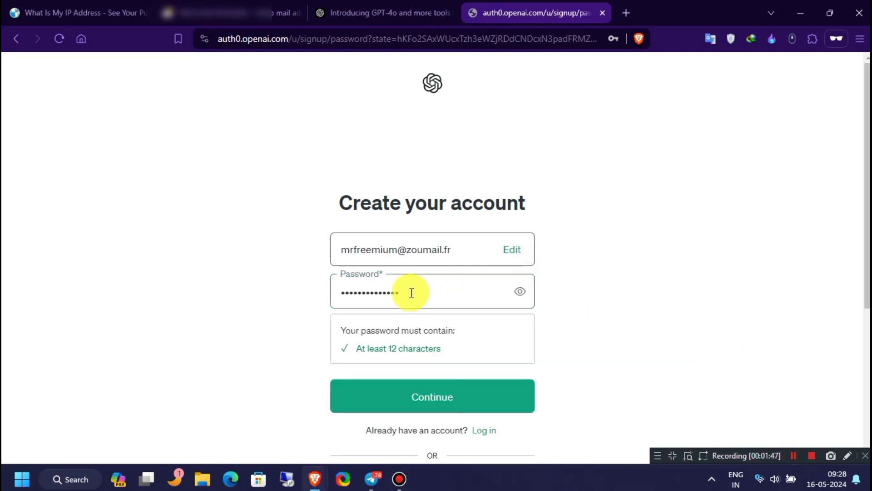
left_click(503, 403)
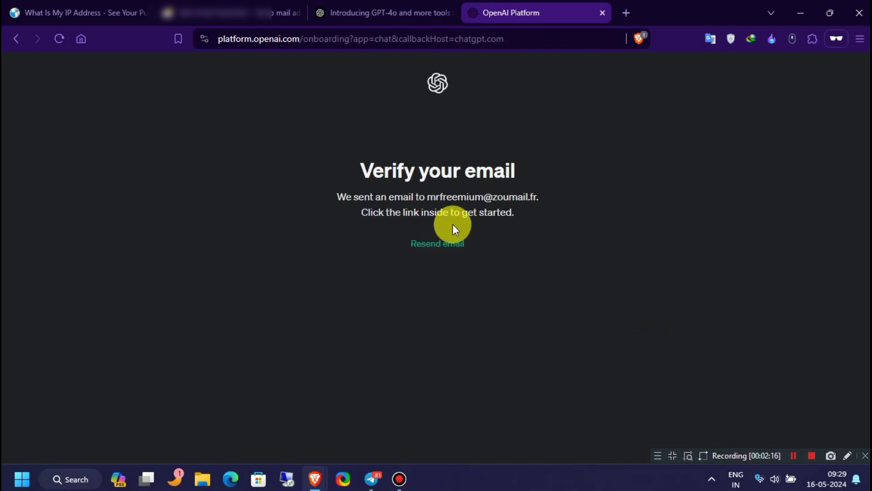
Open the OpenAI verification message in the Emailfake inbox and verify the account's e-mail address
left_click_drag(360, 169, 533, 167)
left_click(577, 178)
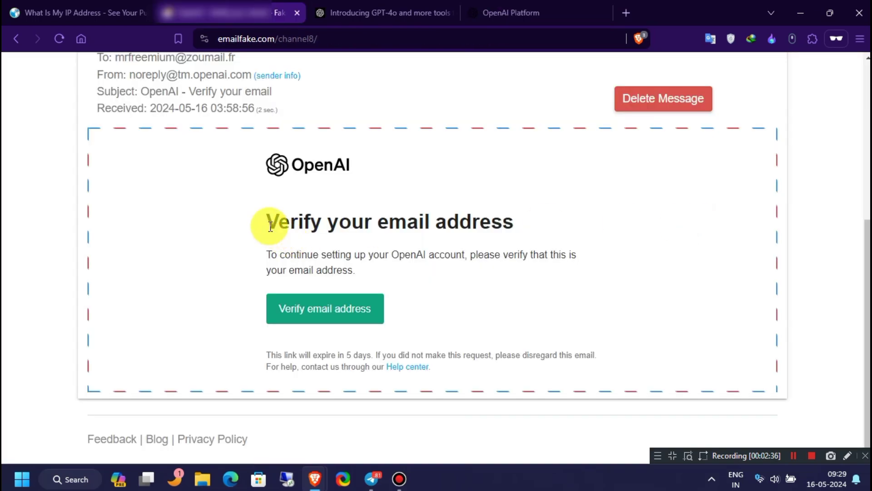
left_click_drag(271, 226, 549, 228)
left_click(567, 242)
left_click(353, 309)
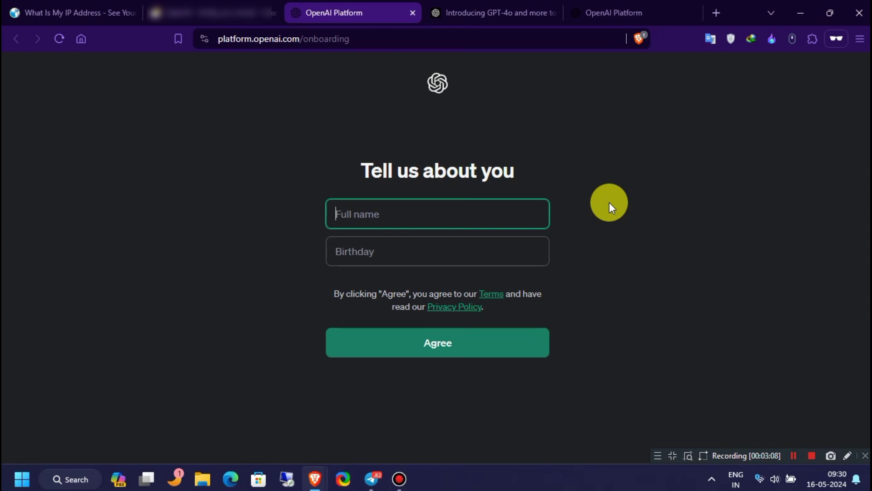
Complete 'Tell us about you' with a full name and birthday and agree to the terms
left_click_drag(358, 171, 606, 167)
left_click(606, 168)
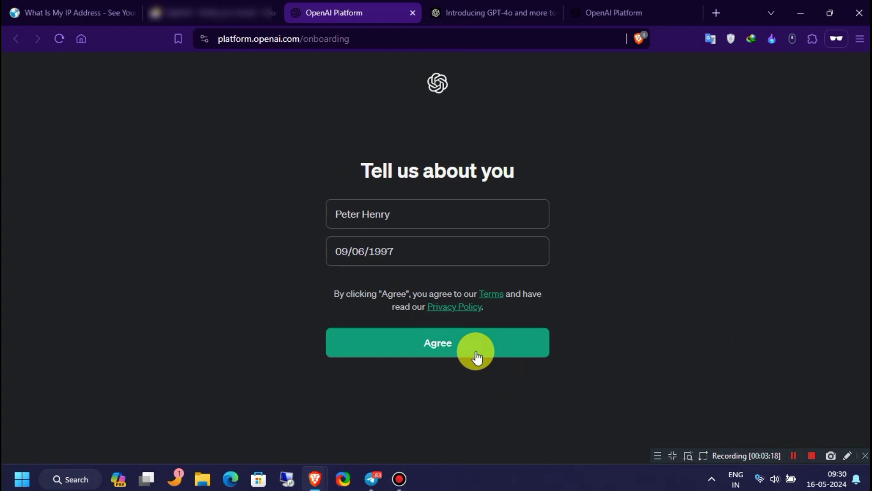
left_click(520, 348)
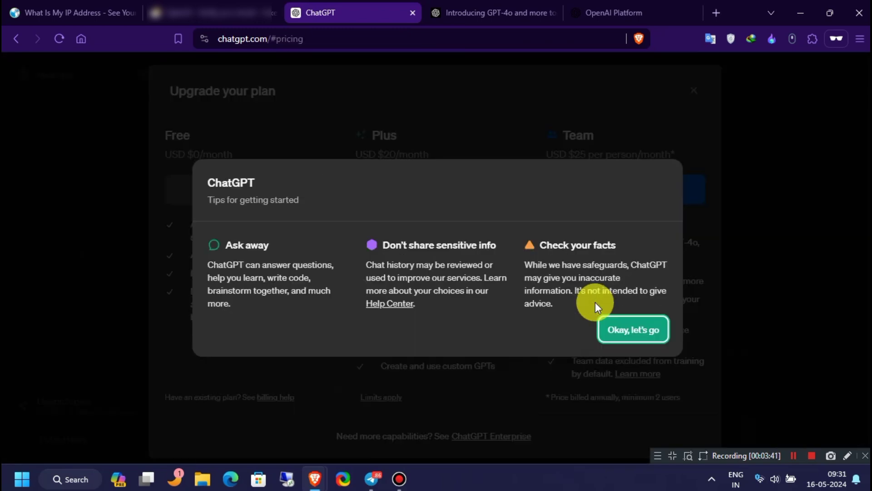
Dismiss the getting-started tips and accept 'Try it now' to open a GPT-4o chat
left_click(651, 330)
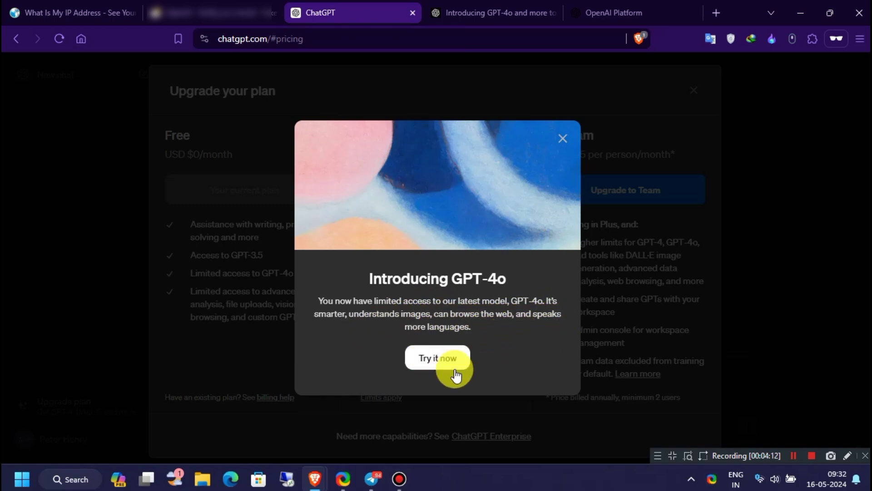
left_click(463, 361)
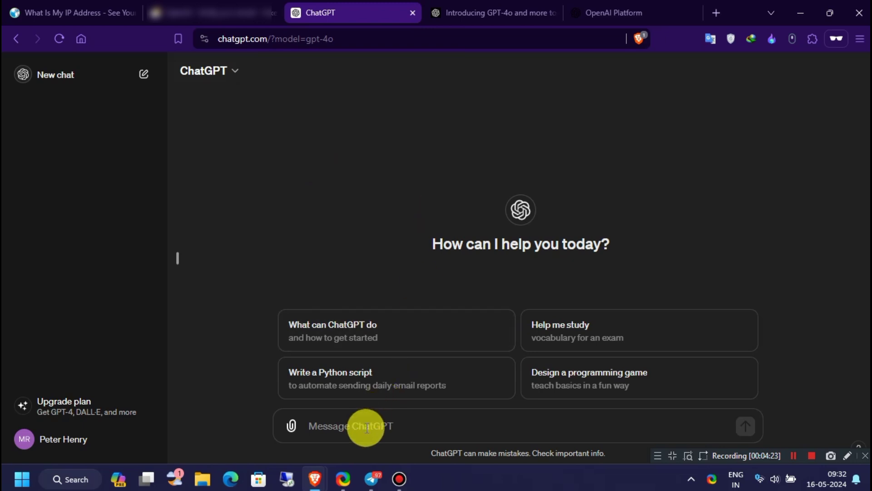
Ask 'What version of chatgpt are you?' and read the GPT-4 architecture reply
type("What")
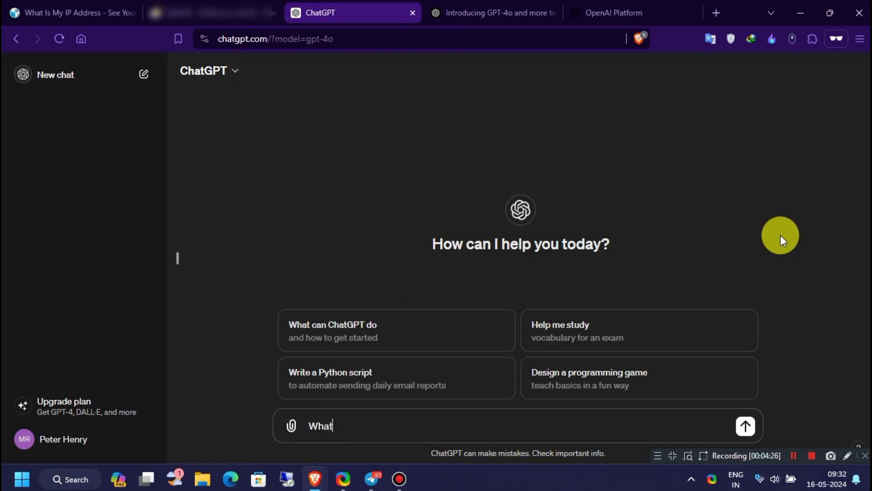
type(" versio")
type("n of chatgpt a")
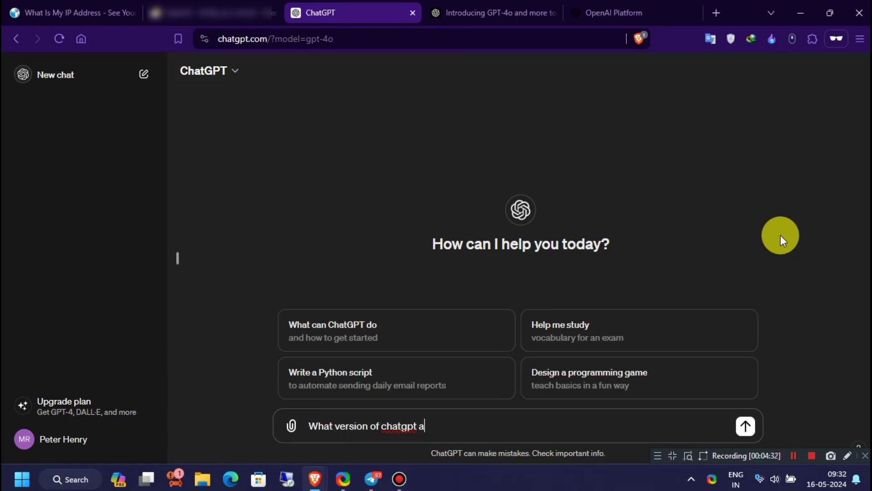
type("re you?")
key("Return")
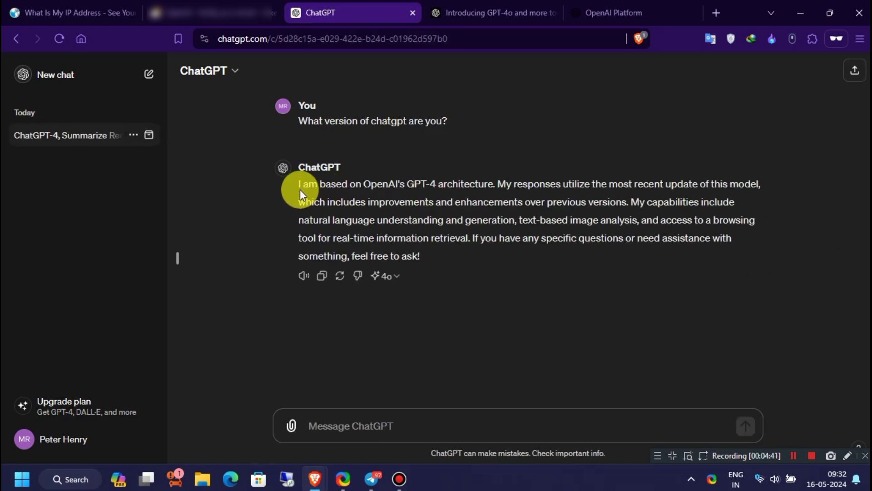
left_click_drag(299, 187, 460, 258)
left_click(462, 258)
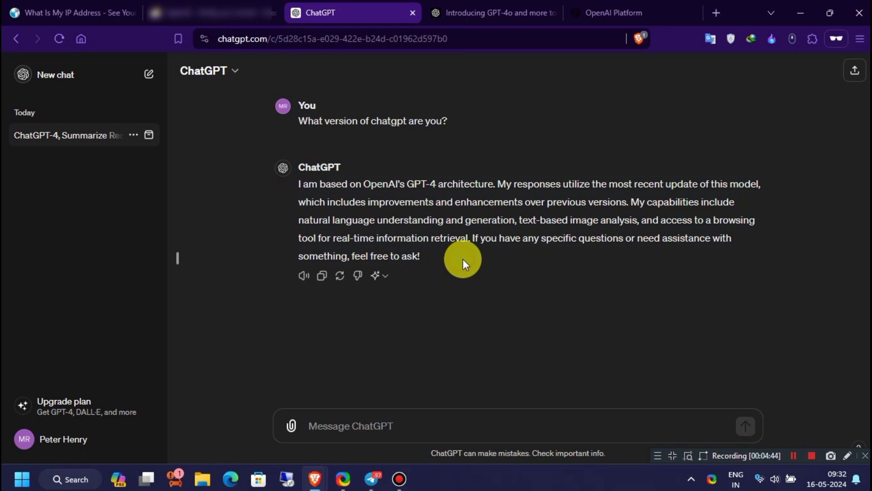